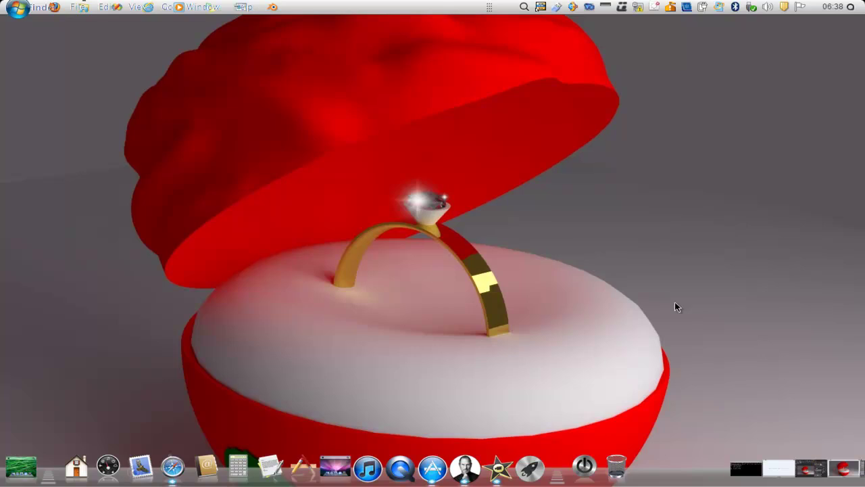
- Switch to the Blender window that has WEDDING SCULPT.blend open and bring the ring-box scene into view
key("alt+Tab")
key("alt+Tab")
key("alt+Tab")
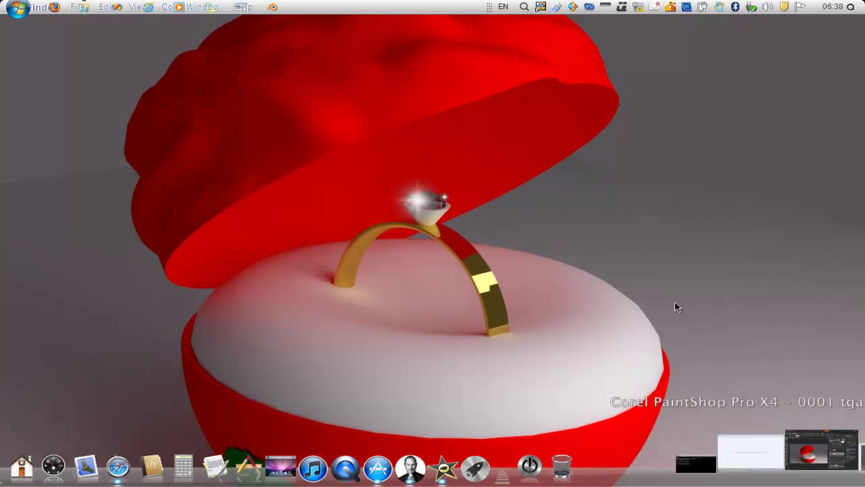
key("alt+Tab")
key("alt+Tab")
key("alt+Tab")
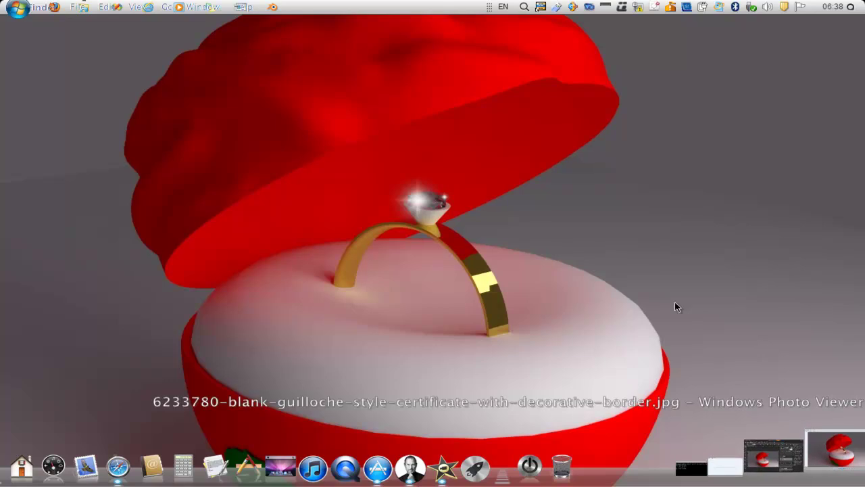
key("alt+Tab")
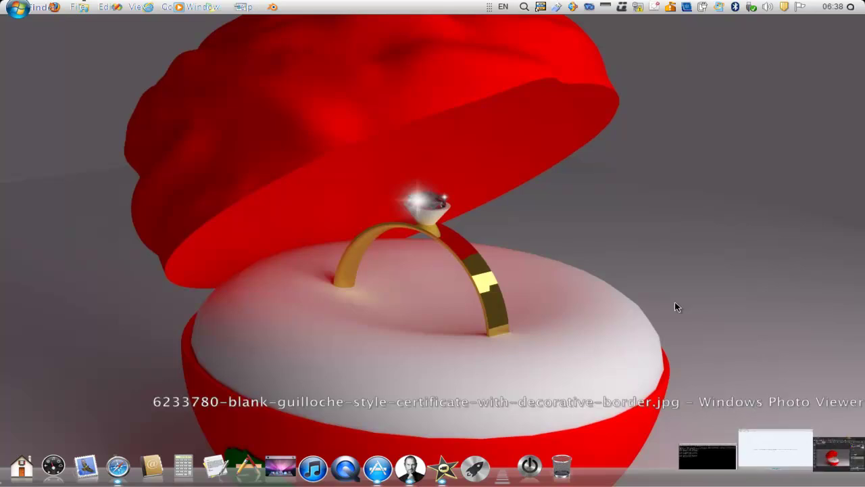
key("alt+Tab")
key("alt+Tab")
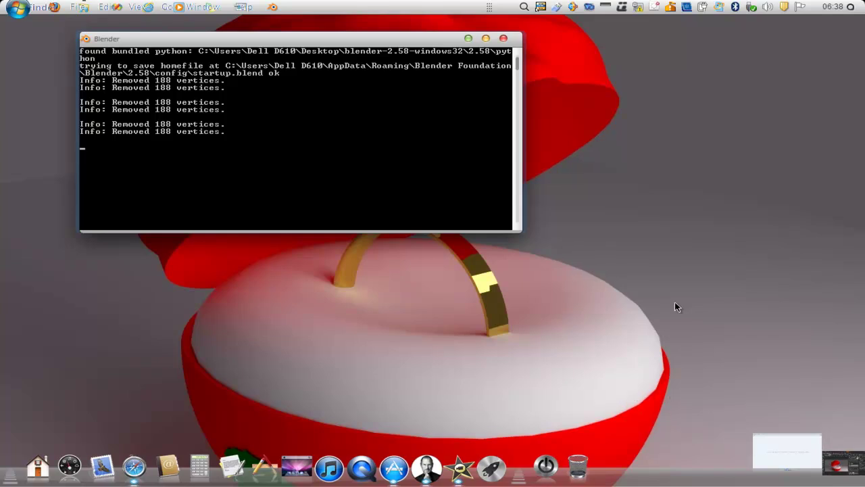
key("alt+Tab")
key("alt+Tab")
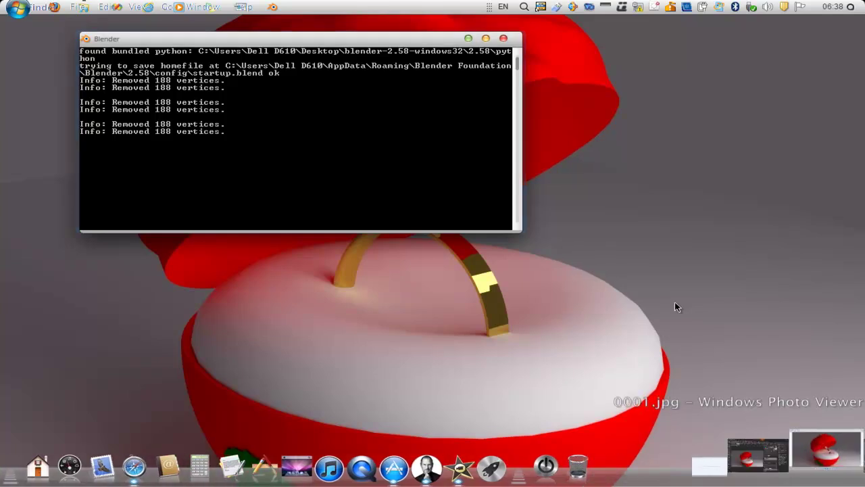
key("alt+Tab")
key("alt+shift+Tab")
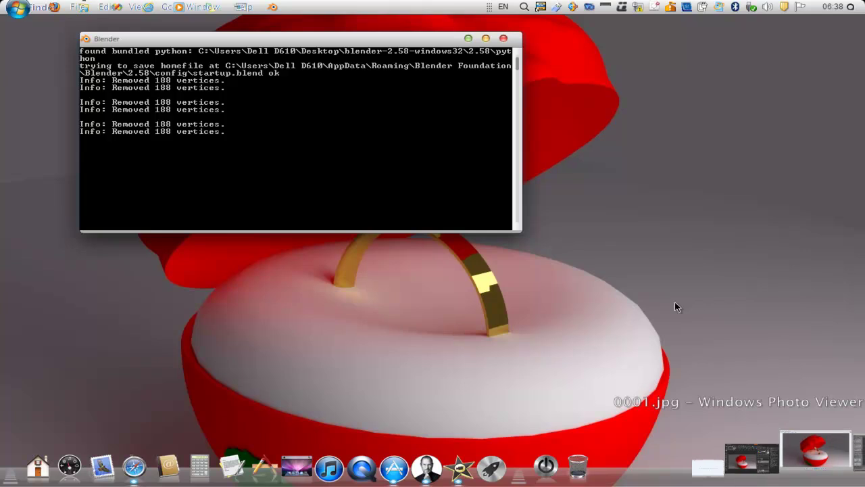
key("alt+Tab")
key("alt+Tab")
key("alt+Tab")
key("alt+shift+Tab")
key("alt+shift+Tab")
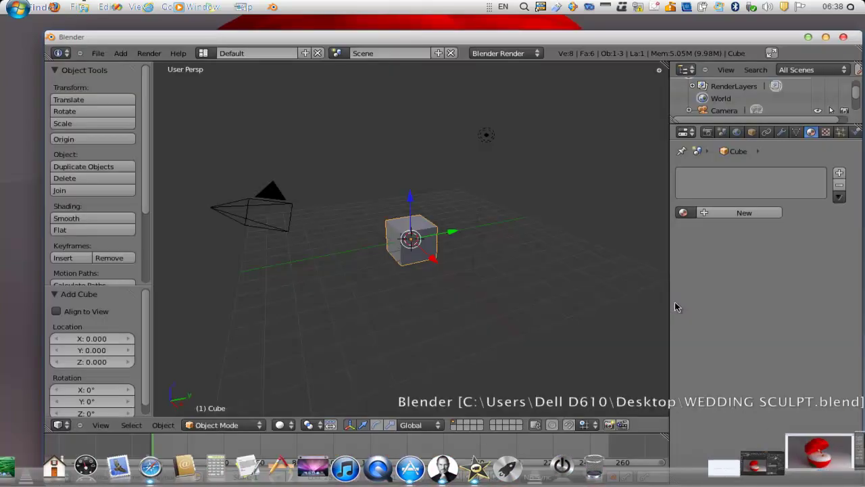
key("alt+Tab")
key("alt+Tab")
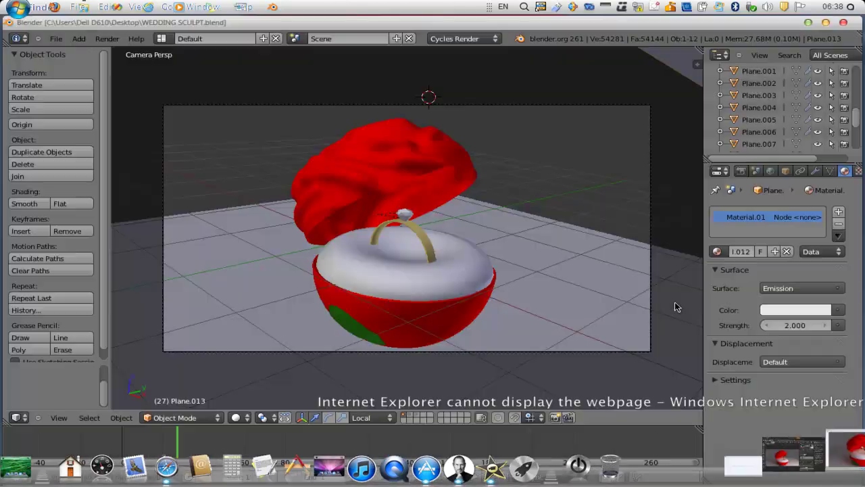
key("alt+Tab")
scroll(676, 306, "down", 2)
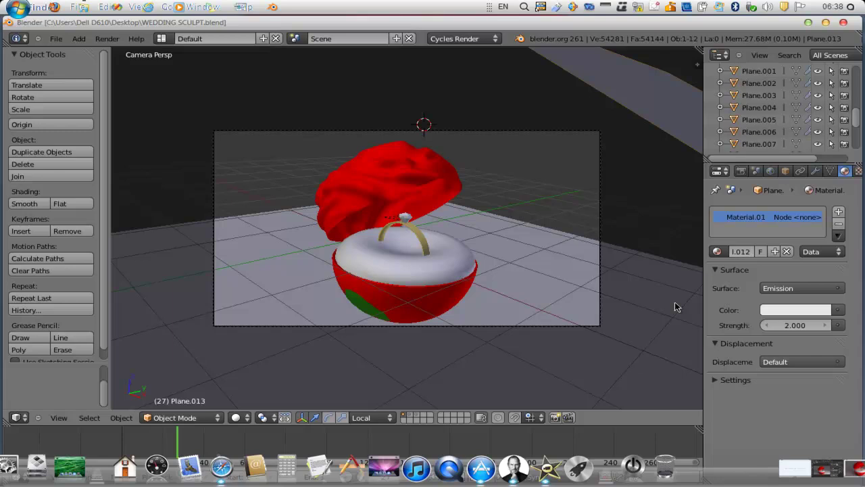
scroll(676, 306, "up", 2)
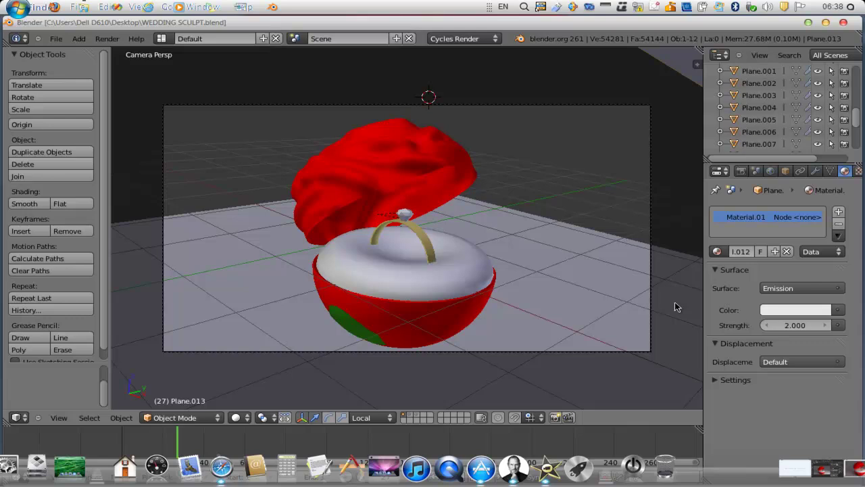
scroll(676, 306, "up", 2)
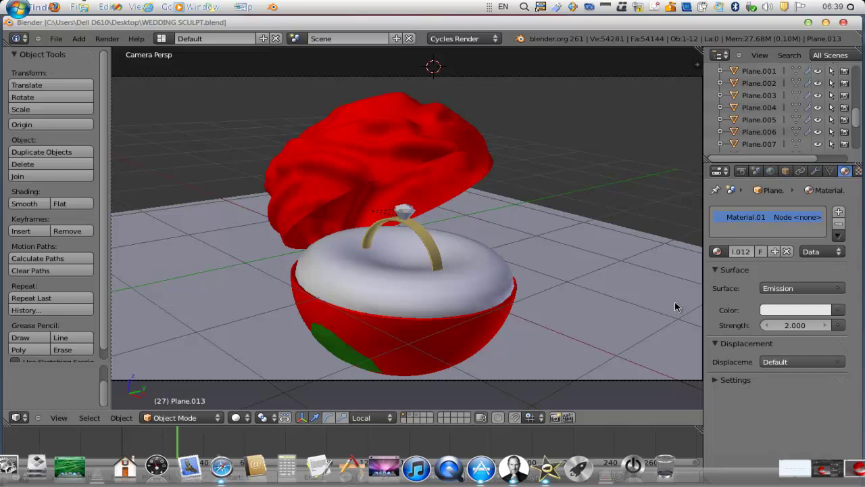
- Answer the Windows performance prompt by keeping the current color scheme
key("Down")
key("Down")
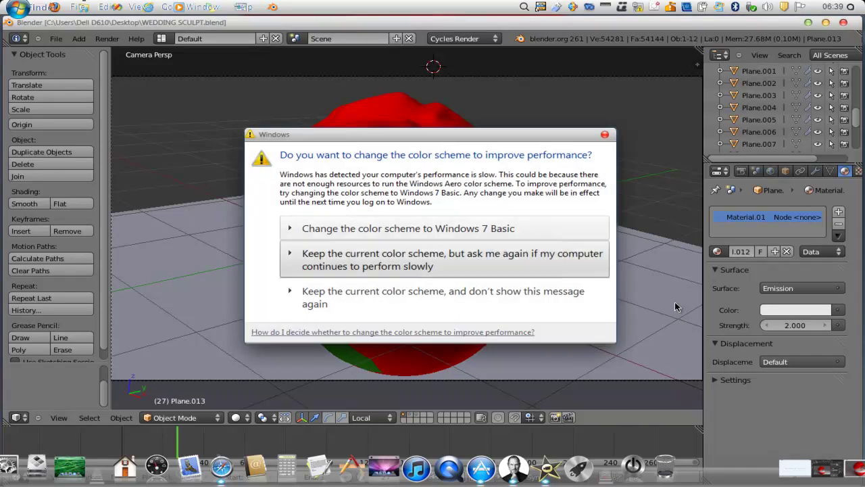
key("Return")
key("Return")
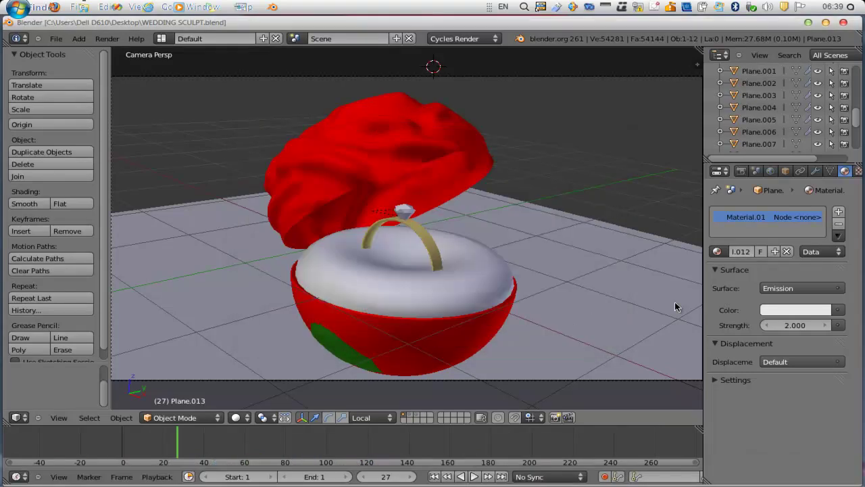
- Compare the render engines by switching twice between Blender Render and Cycles Render, ending on Cycles Render
scroll(675, 306, "down", 1)
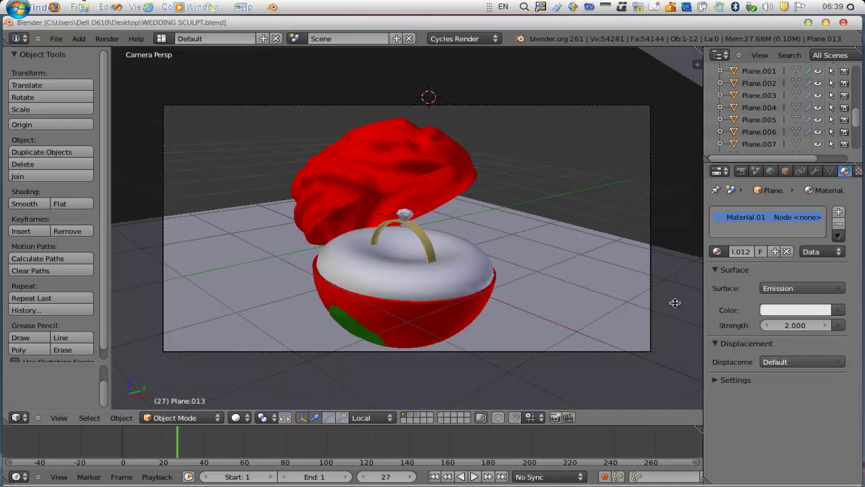
left_click(463, 39)
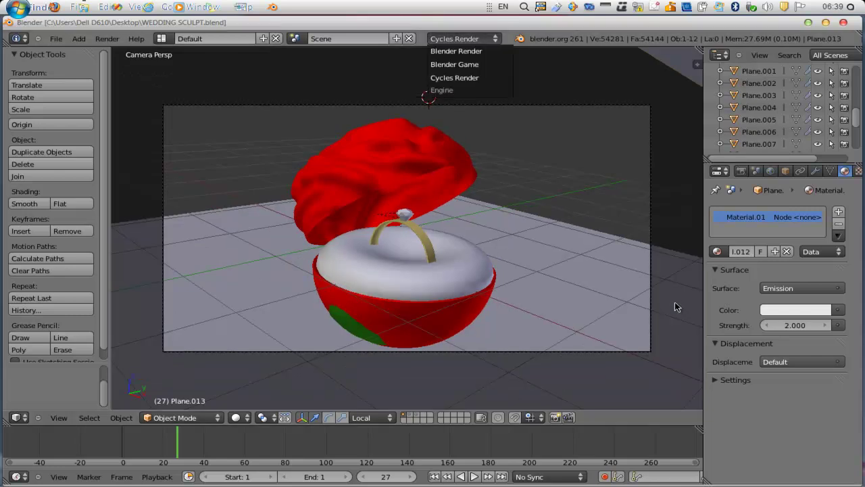
left_click(456, 51)
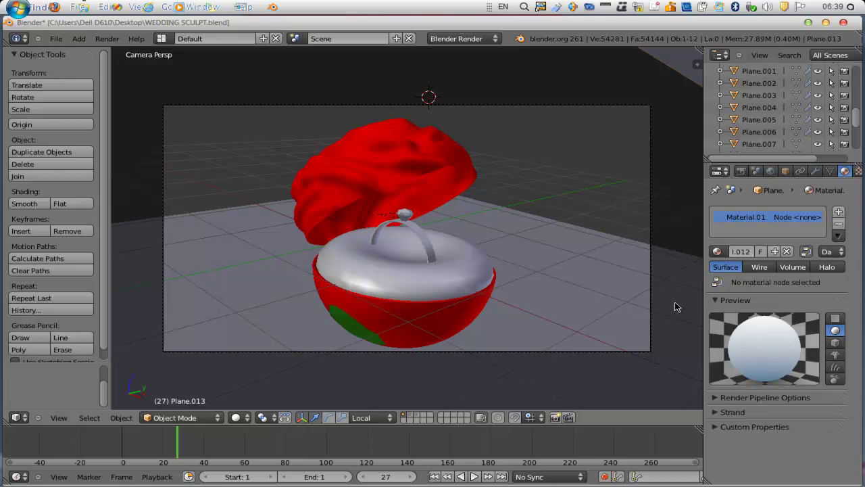
left_click(463, 39)
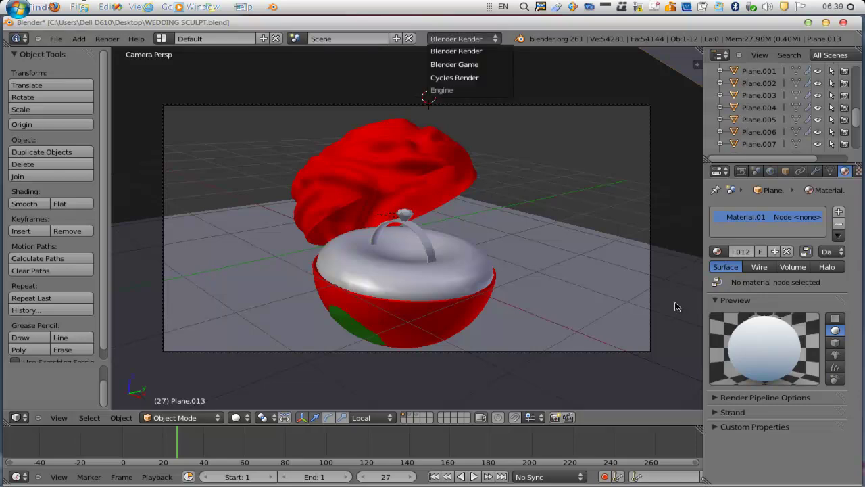
key("Return")
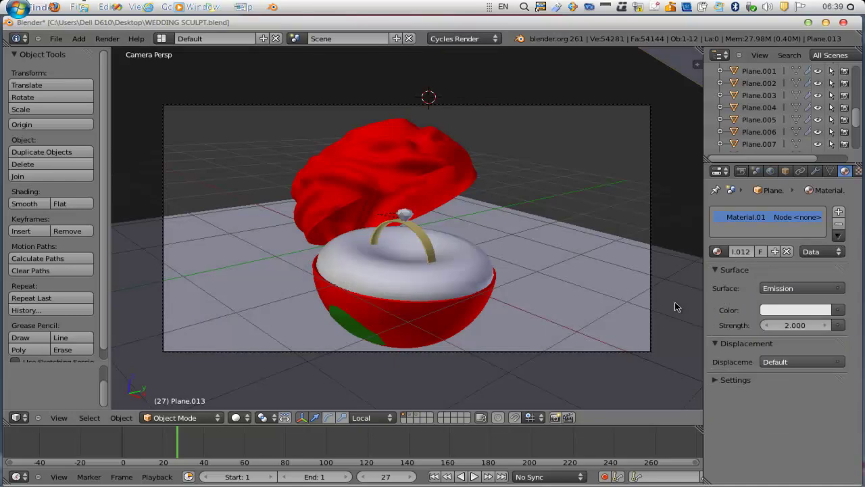
left_click(463, 38)
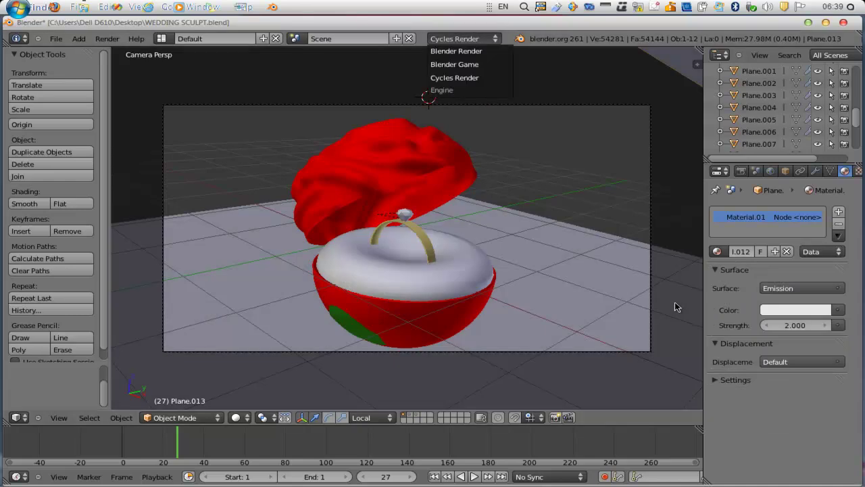
left_click(456, 51)
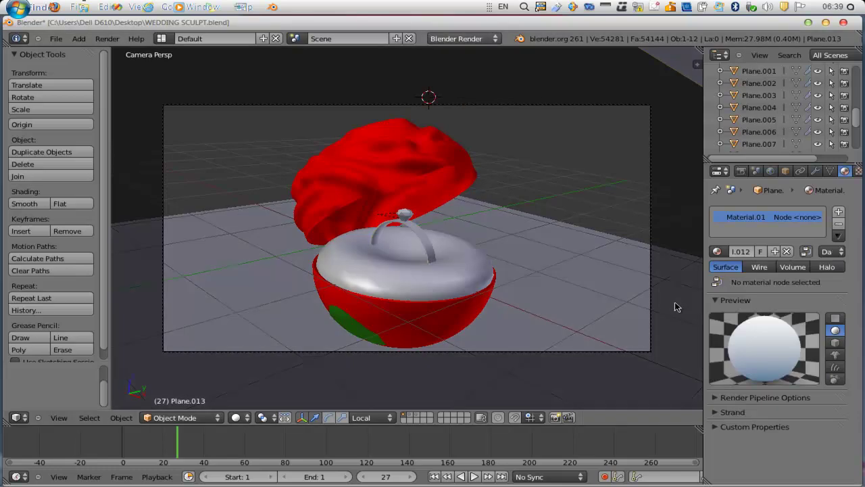
left_click(463, 38)
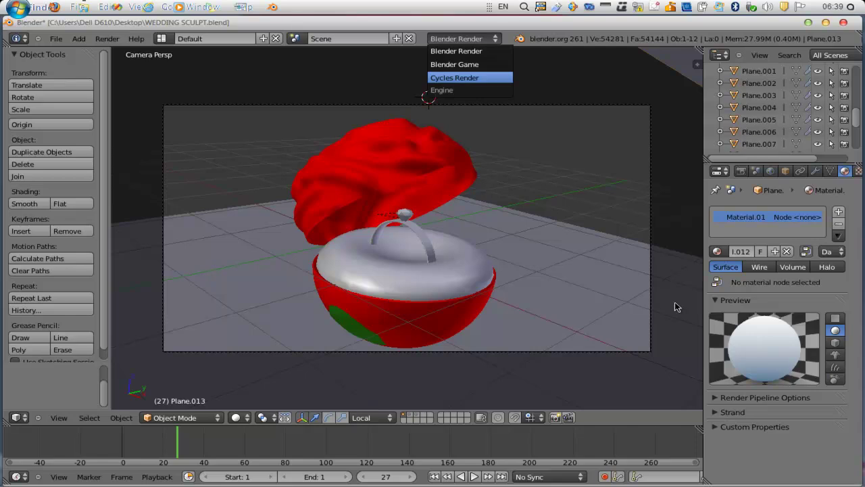
key("Return")
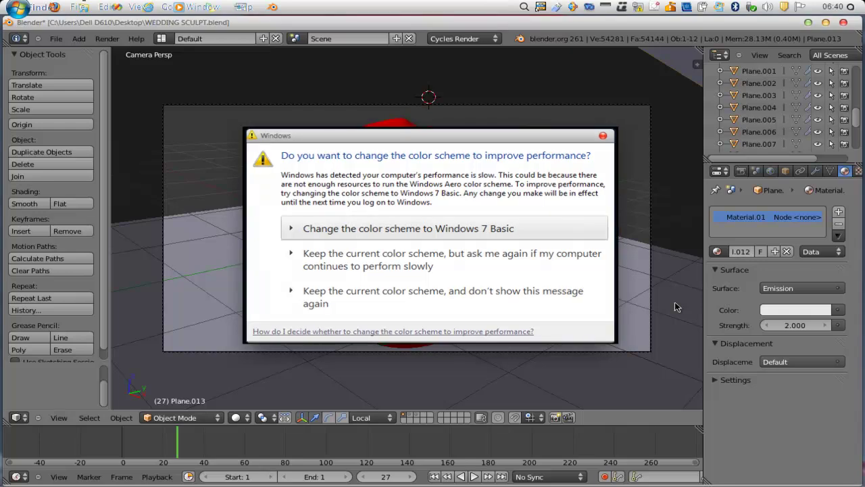
key("Escape")
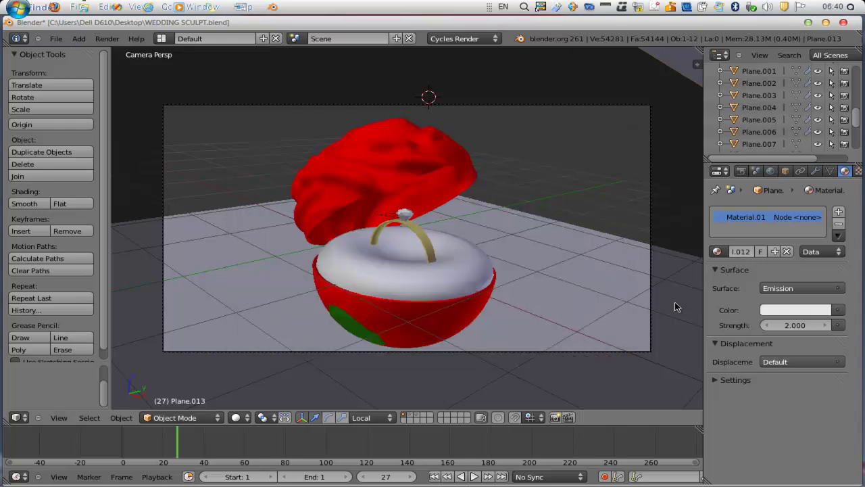
- Rotate the emission plane above the scene about 5.4° around the global Y axis and return to the camera view
scroll(674, 307, "down", 4)
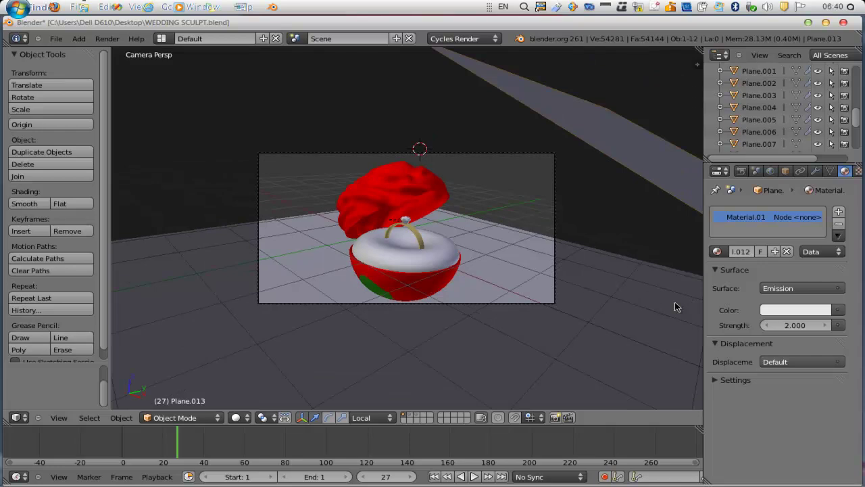
middle_click_drag(674, 307, 675, 306)
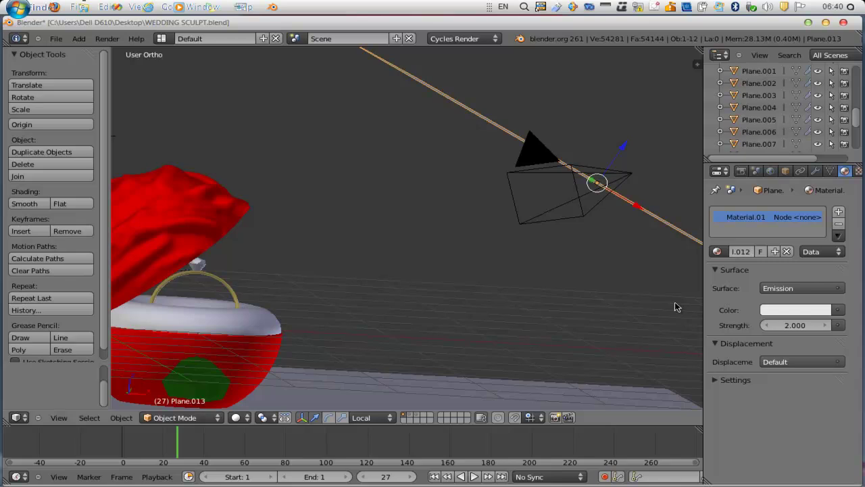
key("r")
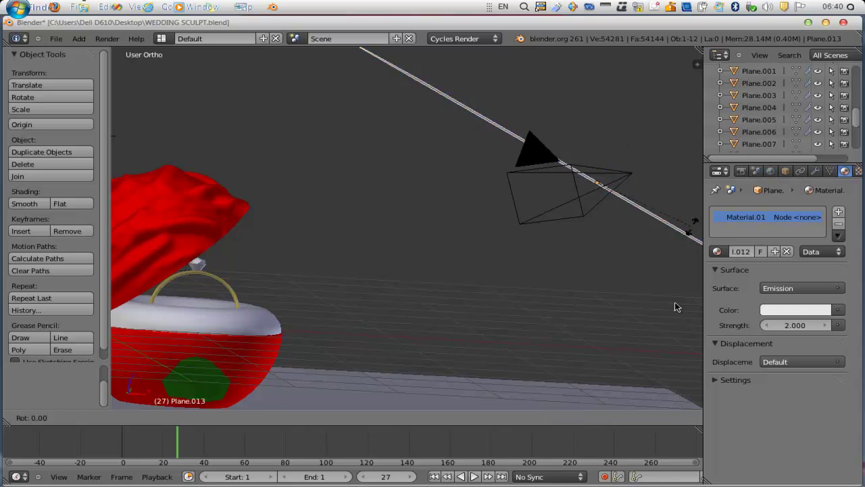
key("y")
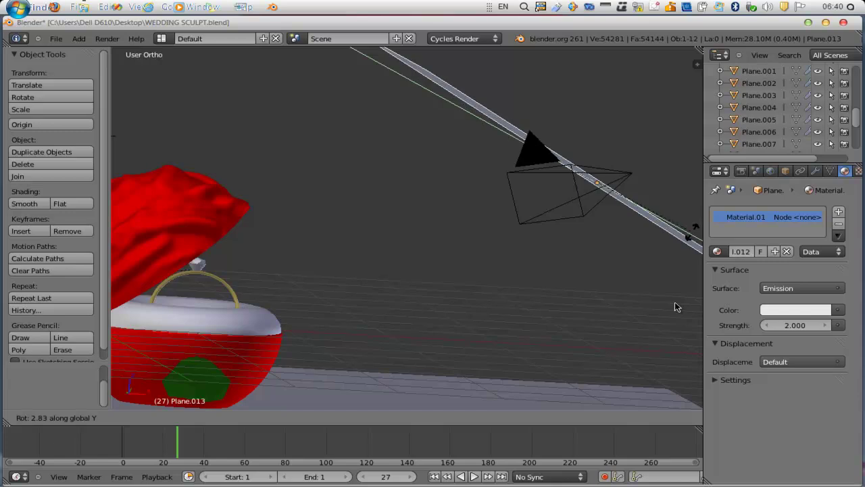
left_click(675, 307)
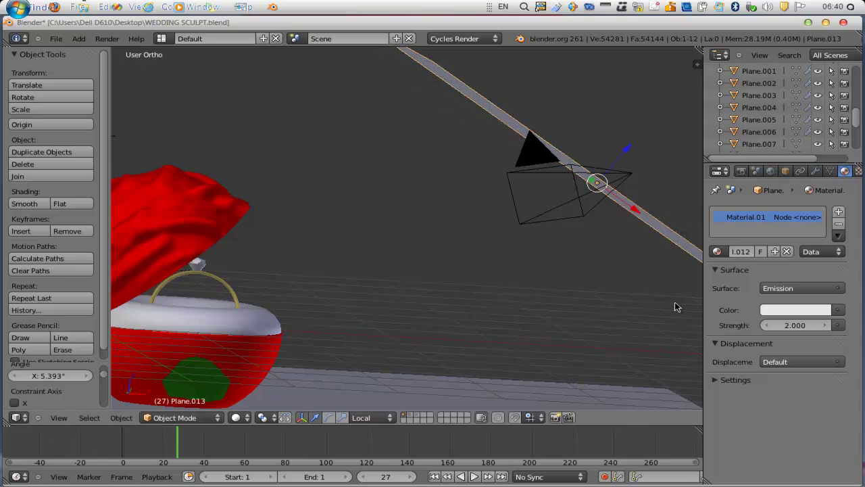
key("KP_0")
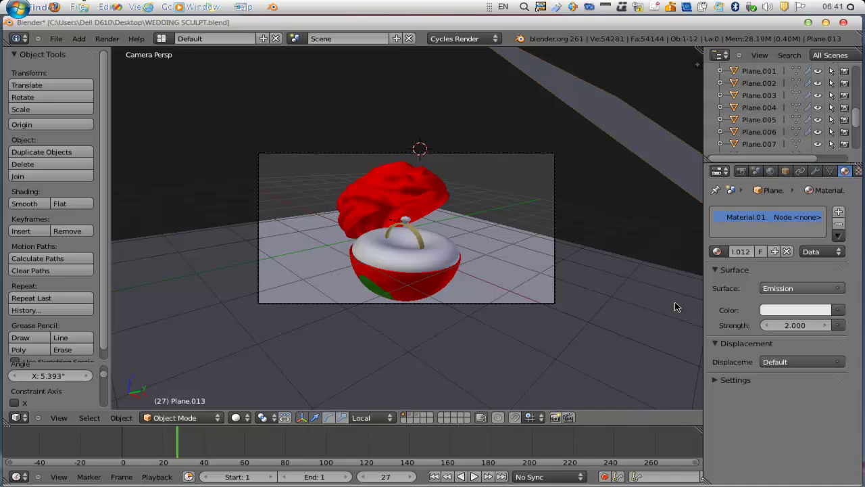
- Change the color of the raised plane's Emission material to pink
left_click(801, 288)
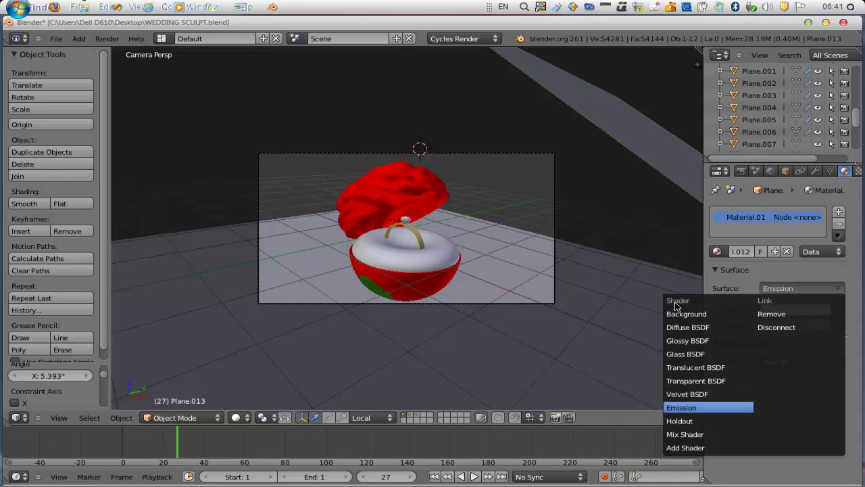
key("Escape")
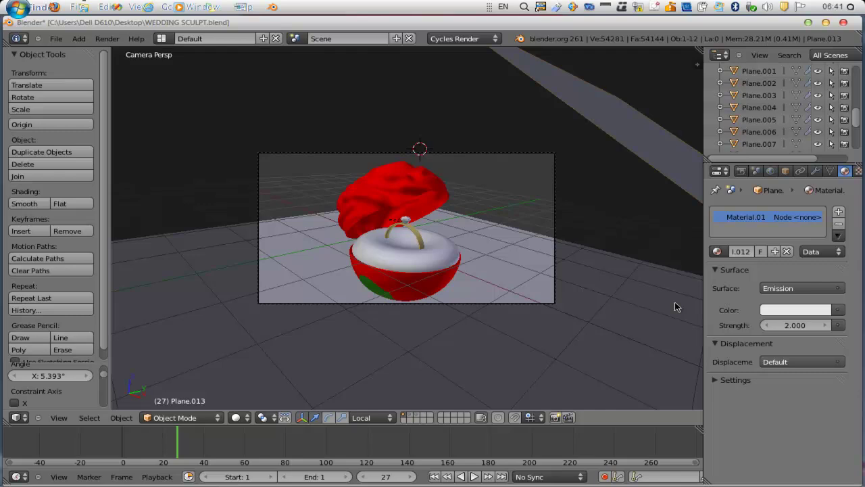
left_click(795, 309)
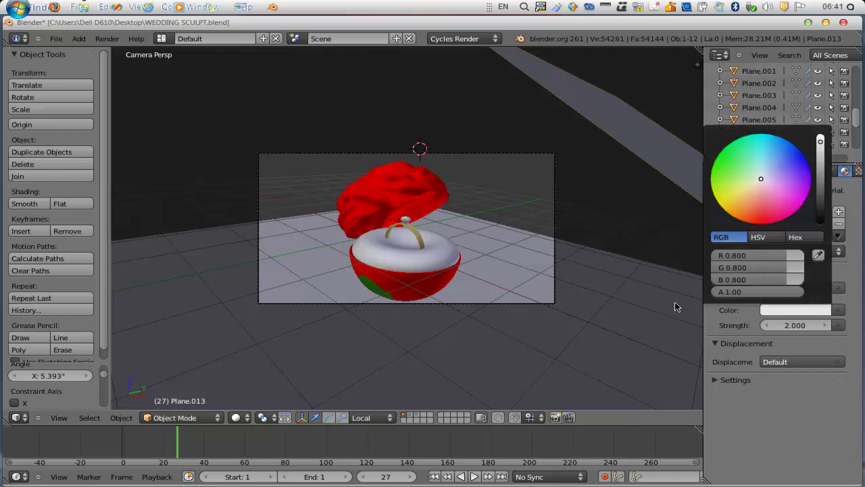
left_click_drag(761, 179, 778, 184)
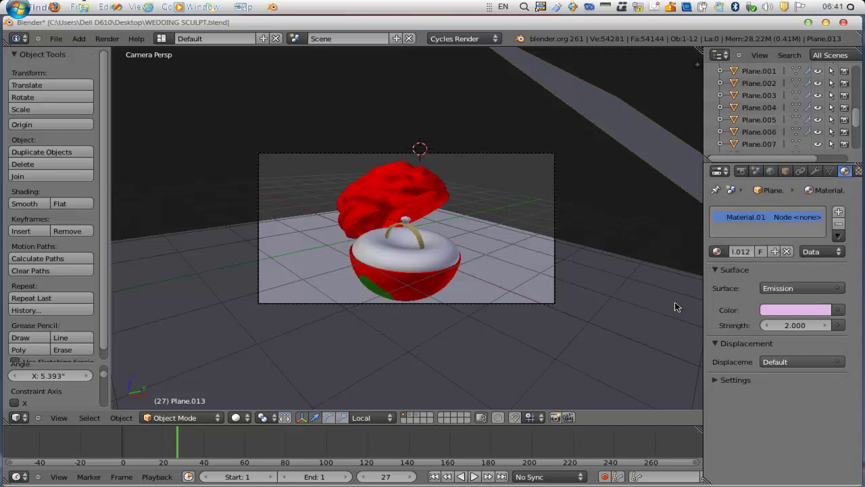
left_click(795, 310)
left_click_drag(778, 185, 782, 197)
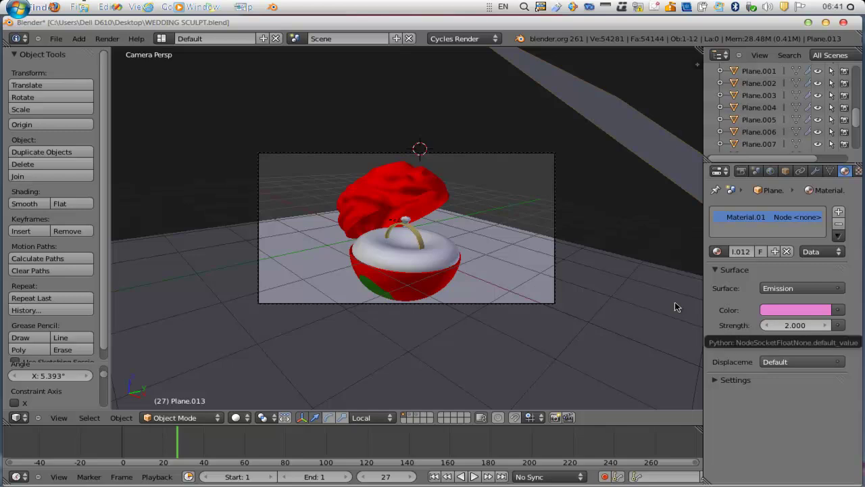
- Inspect the materials assigned to the ground plane, the red lid, the lower bowl, the ring band and the diamond
right_click(676, 307)
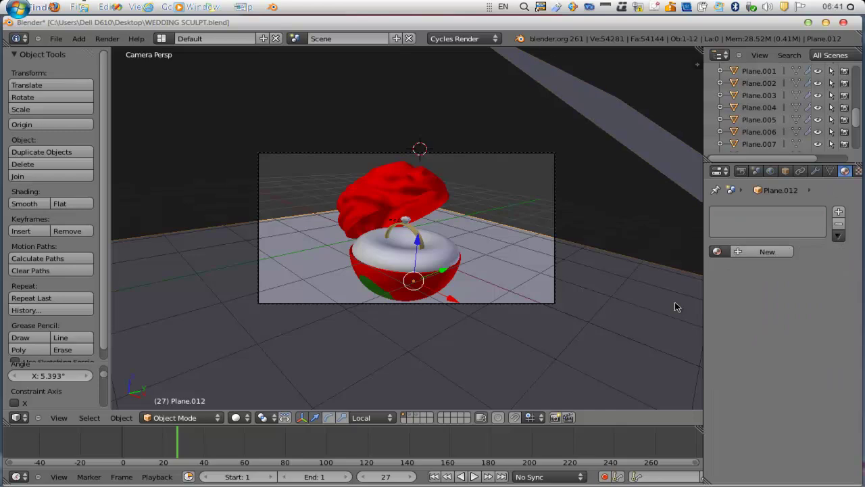
right_click(676, 306)
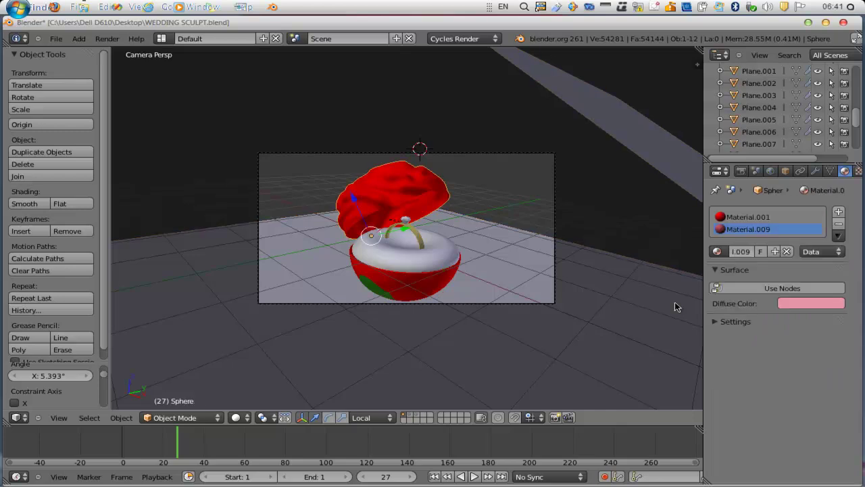
right_click(676, 306)
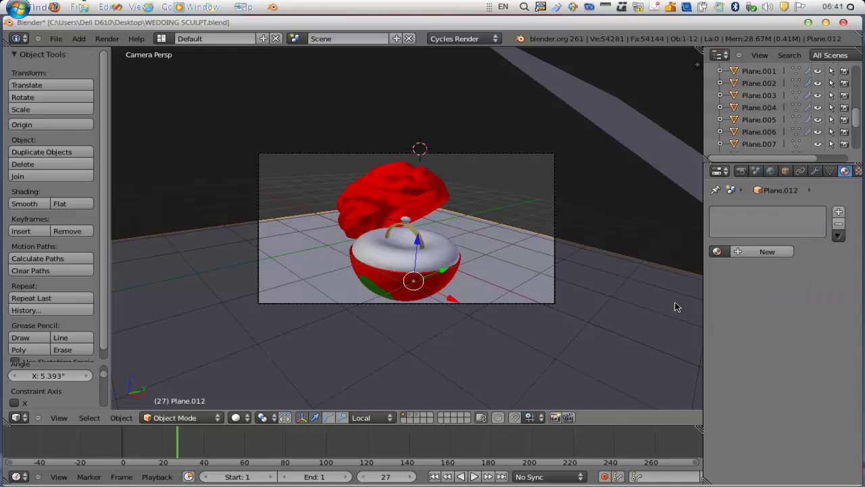
right_click(676, 306)
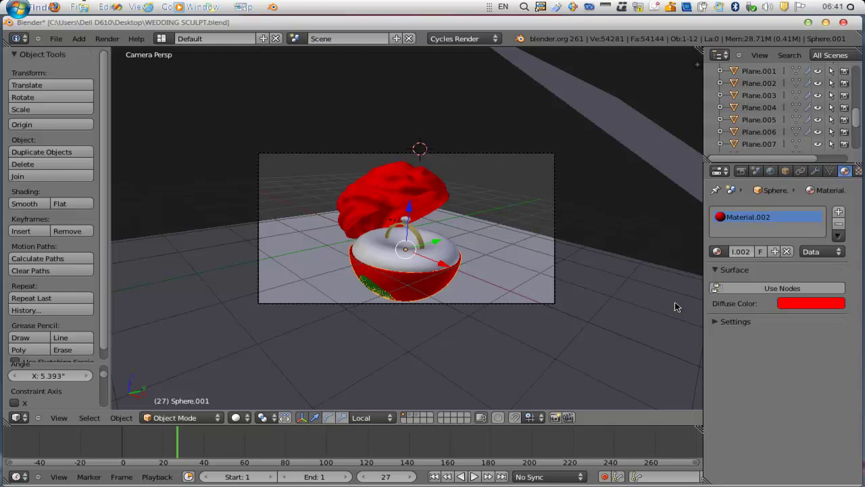
key("Home")
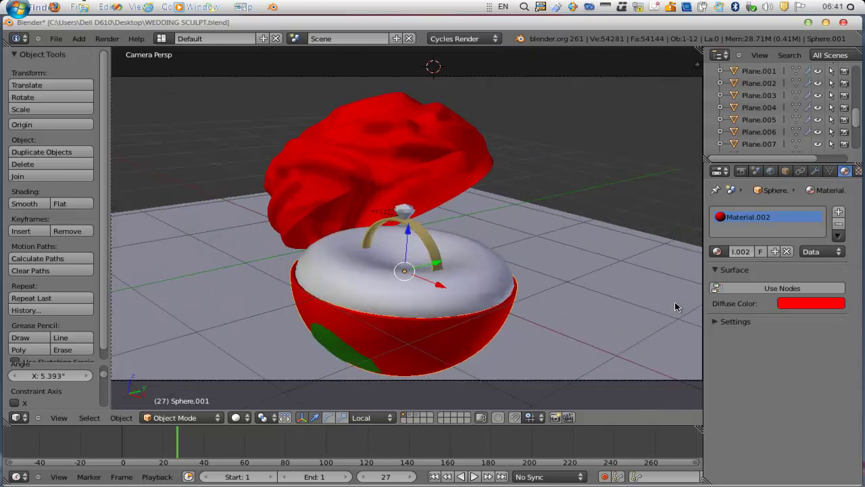
right_click(675, 306)
key("ctrl+z")
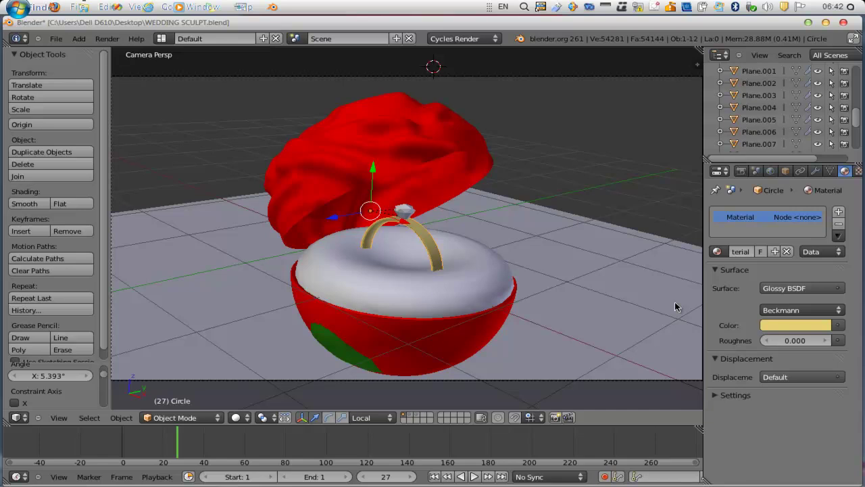
right_click(676, 304)
key("ctrl+z")
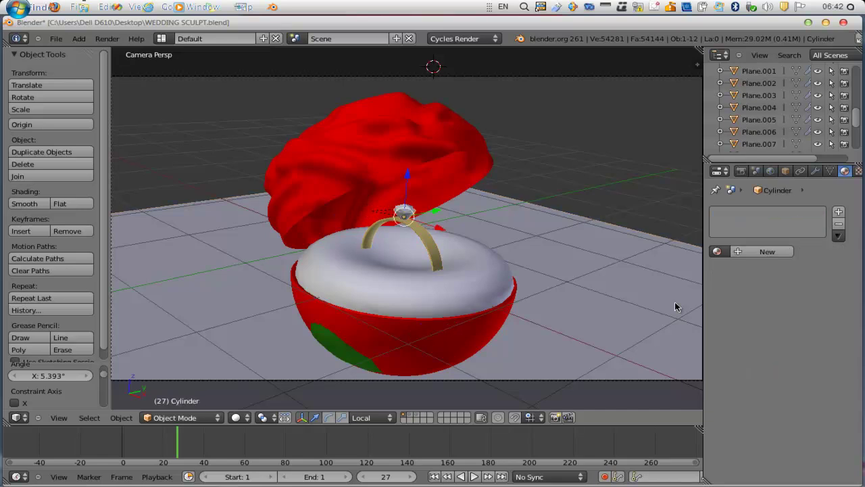
right_click(676, 306)
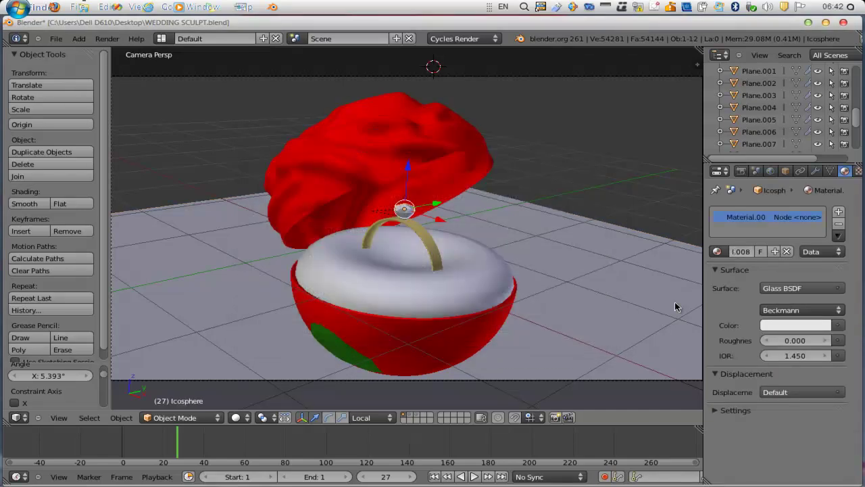
- Examine the diamond's Glass BSDF material and the available surface shader types without changing the shader
scroll(676, 306, "up", 3)
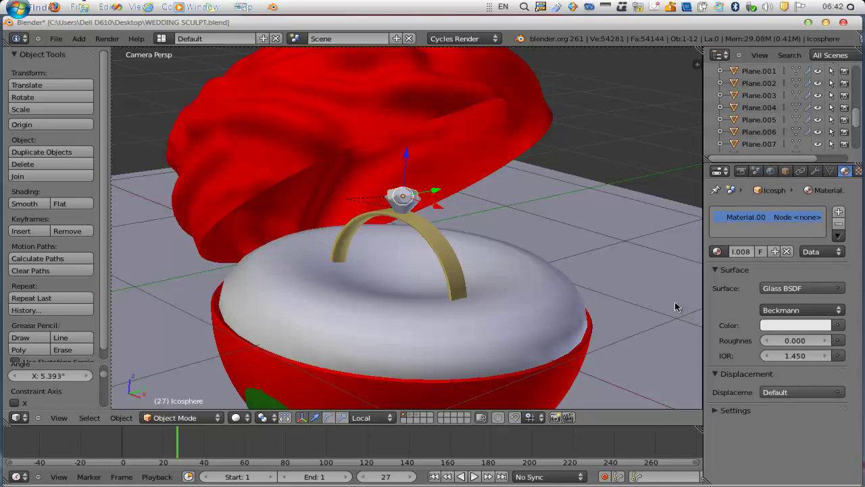
left_click(801, 288)
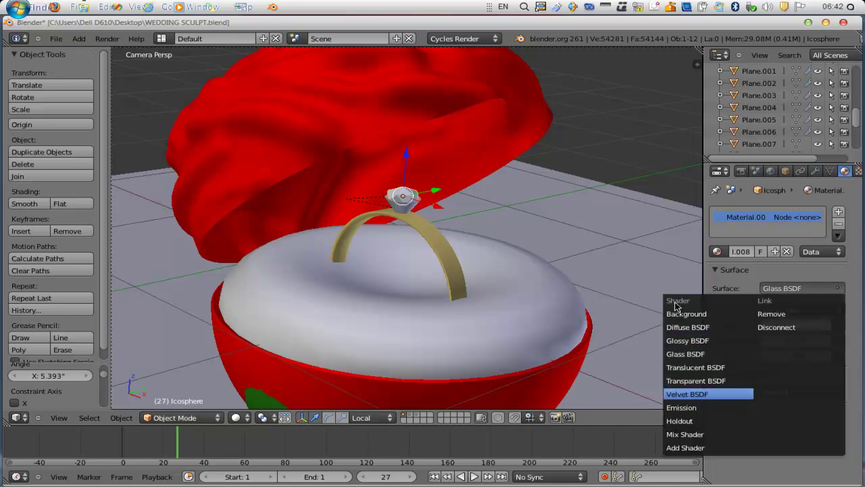
scroll(676, 307, "down", 1)
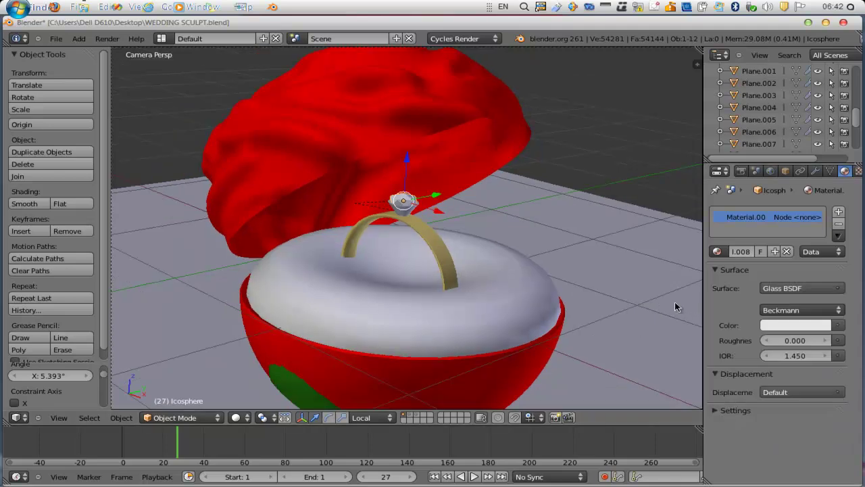
scroll(675, 307, "down", 6)
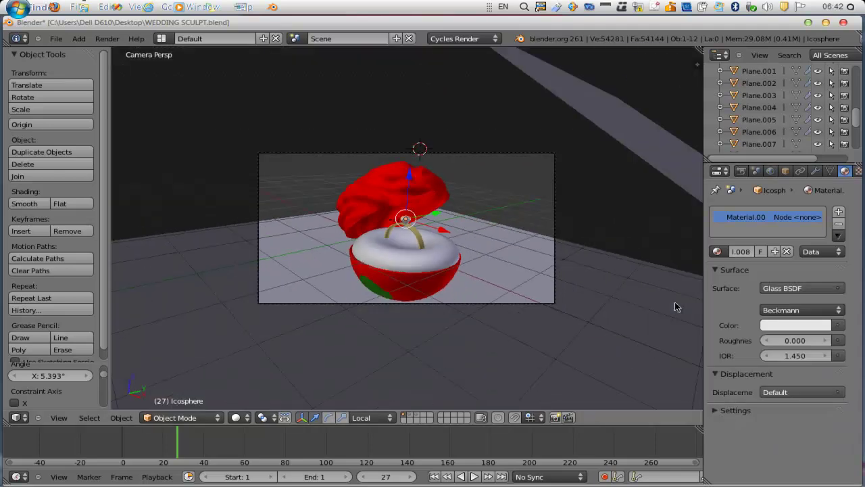
scroll(676, 306, "up", 1)
- Select the raised emission plane and set the Cycles render samples to 100, then reduce them to 50
right_click(676, 307)
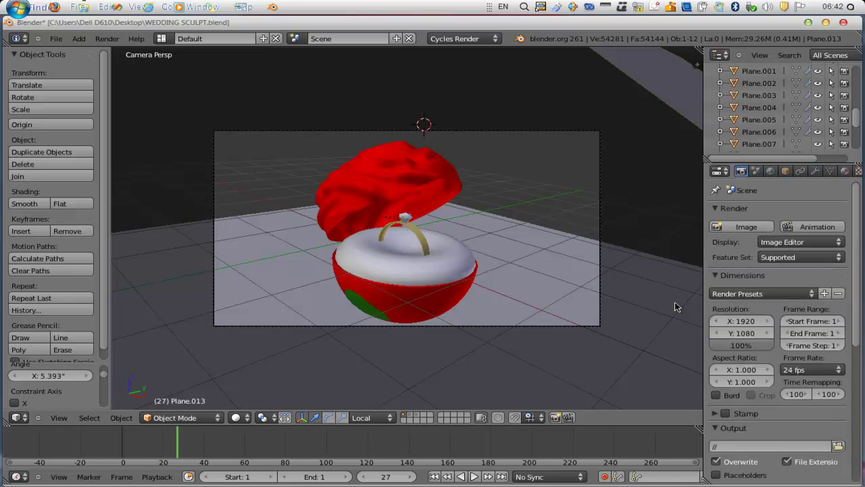
scroll(744, 379, "down", 5)
scroll(777, 325, "down", 1)
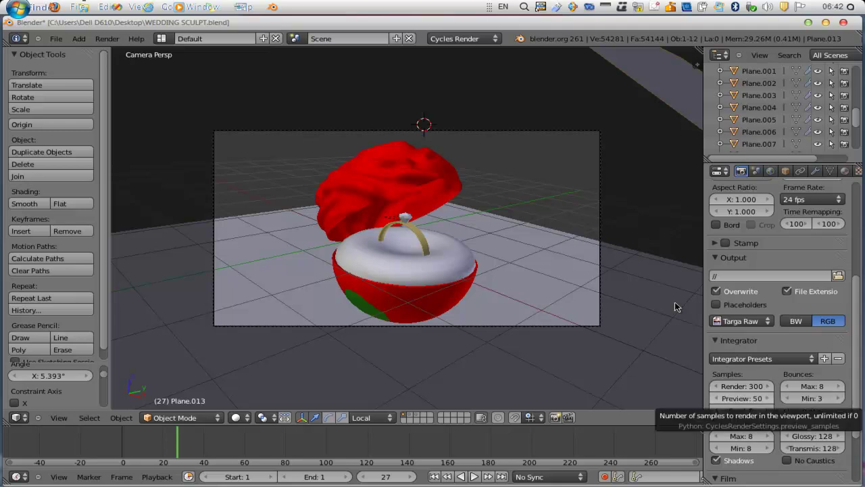
left_click(742, 385)
type("100")
key("Return")
left_click(742, 386)
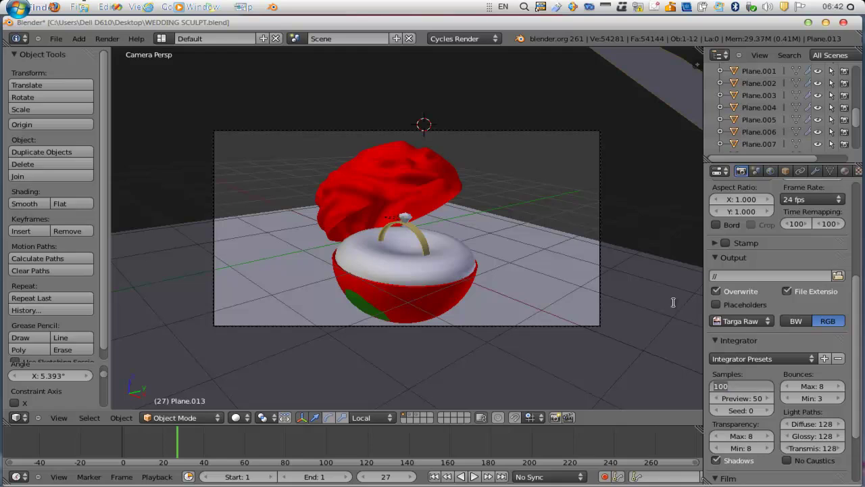
type("50")
key("Return")
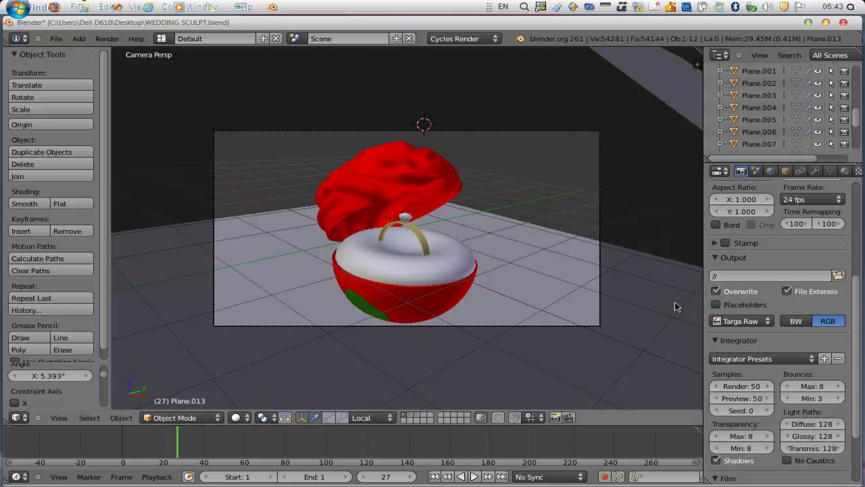
- Switch to Blender Render to review the World ambient occlusion and lighting settings, then return to the Cycles Render sampling settings
left_click(464, 39)
left_click(464, 50)
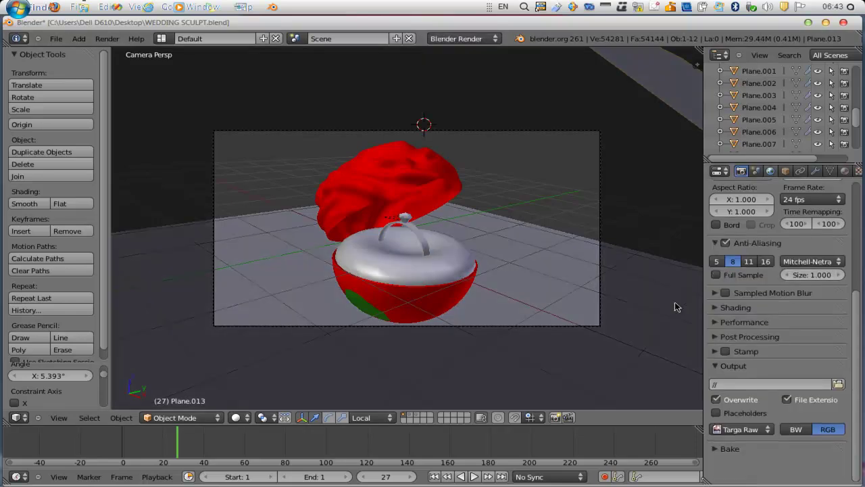
left_click(770, 170)
scroll(777, 305, "down", 6)
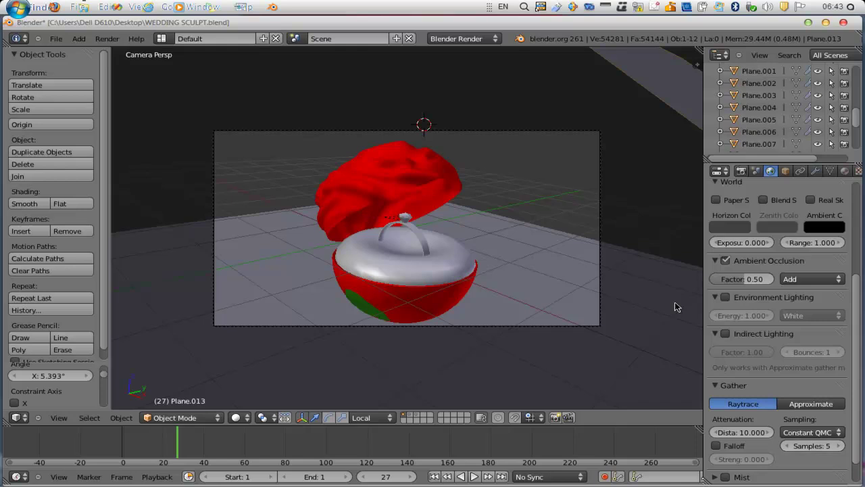
left_click(742, 170)
left_click(464, 38)
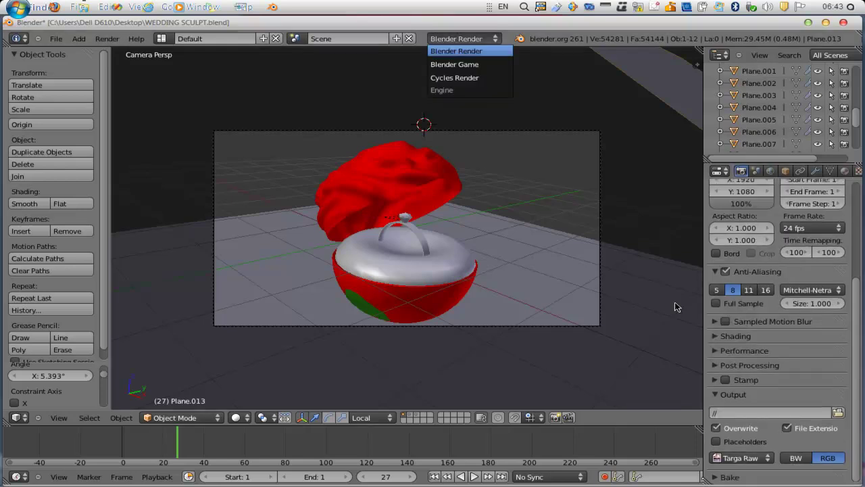
left_click(469, 77)
scroll(764, 388, "down", 2)
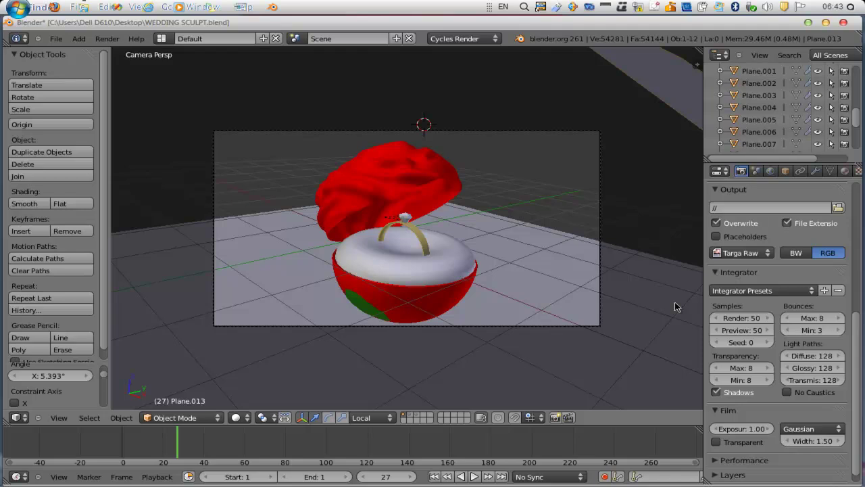
- Set the viewport shading to Rendered and answer the Windows prompt by keeping the current color scheme but asking again
scroll(675, 306, "up", 2)
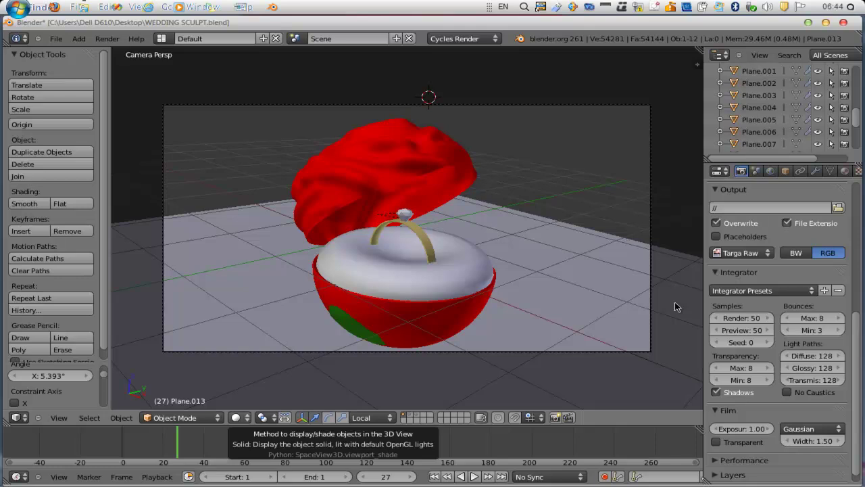
left_click(239, 417)
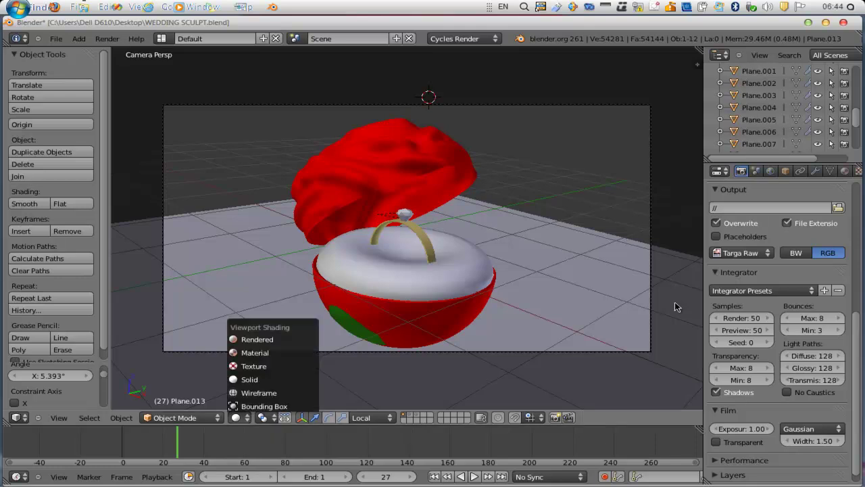
key("Up")
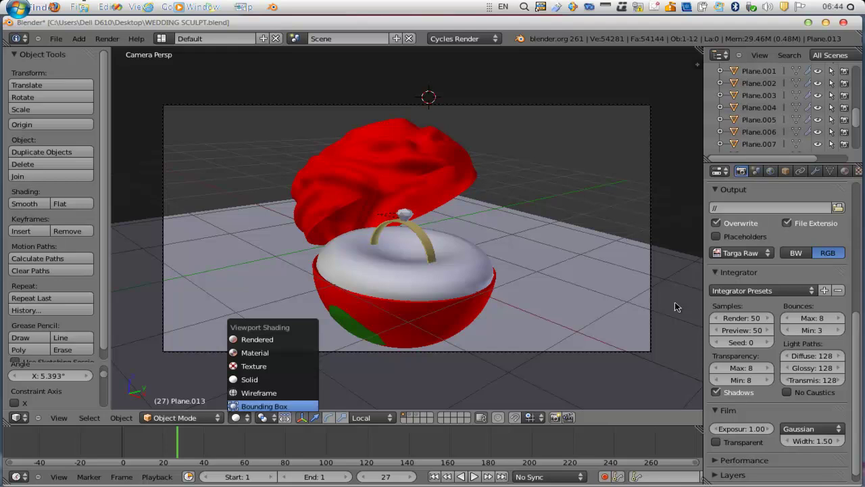
key("Down")
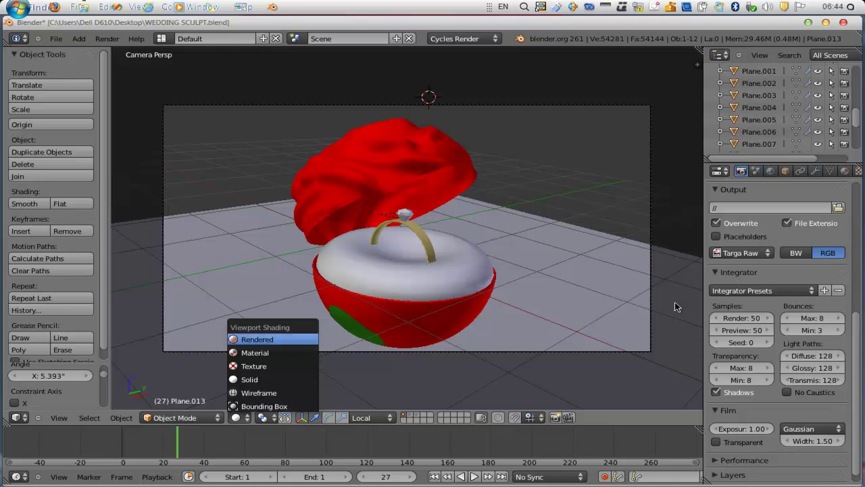
key("Return")
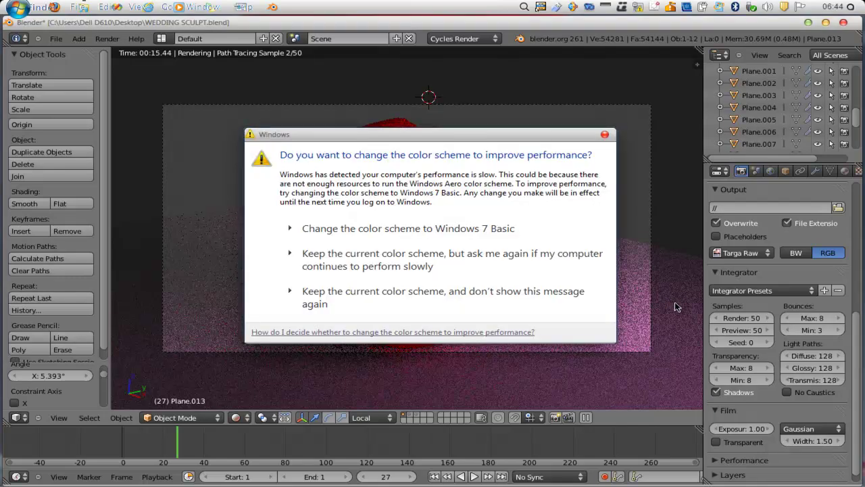
left_click(452, 259)
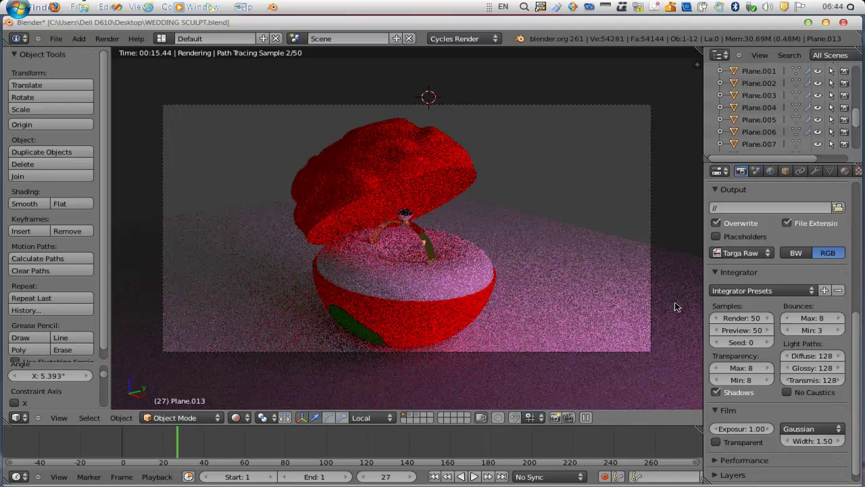
- Check the rendered preview of the ring box up close, then set the viewport shading to Material
scroll(675, 306, "up", 2)
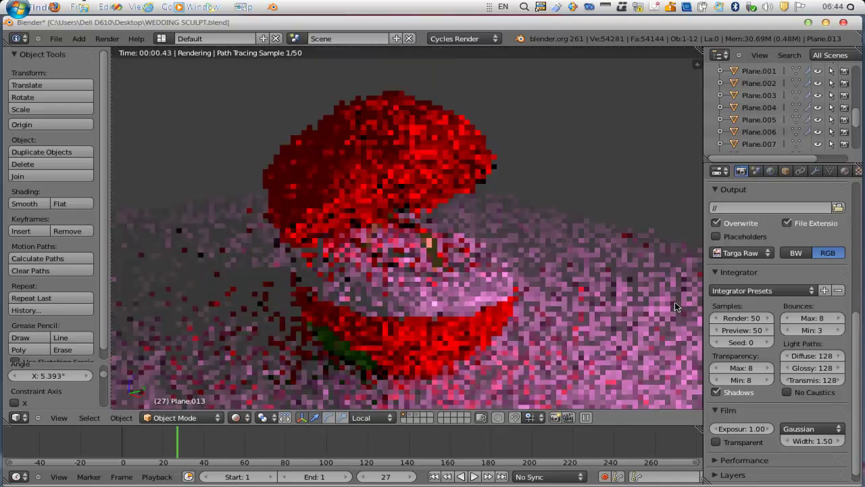
scroll(676, 306, "up", 2)
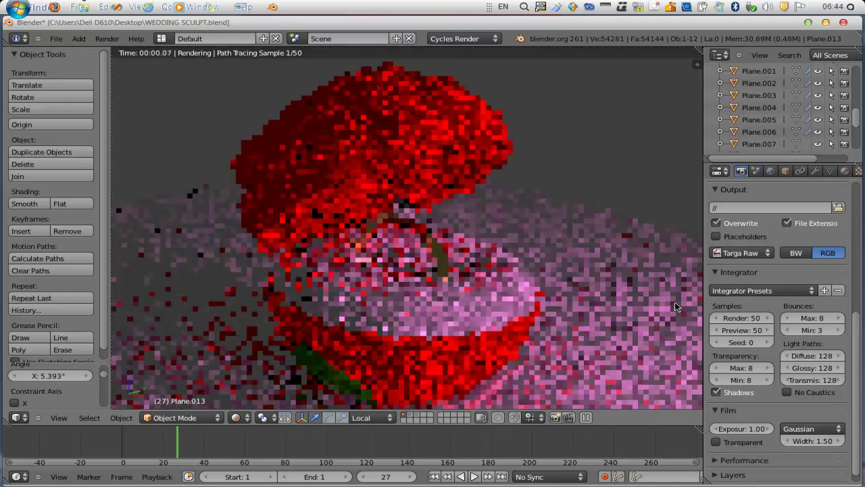
scroll(676, 306, "down", 2)
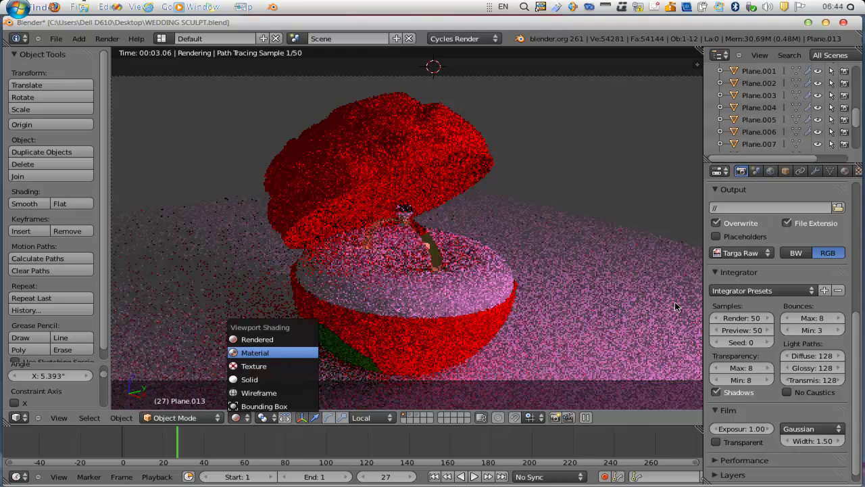
key("Return")
scroll(675, 306, "down", 3)
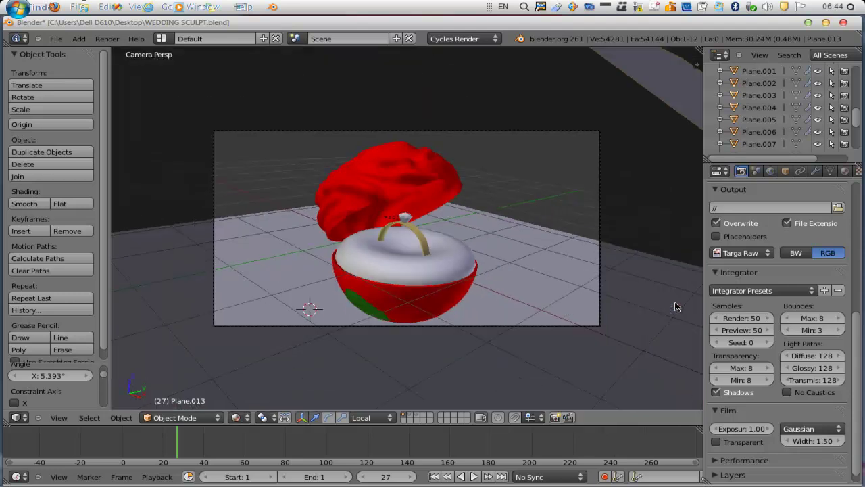
- Change the color of the raised plane's Emission material to white
key("ctrl+Tab")
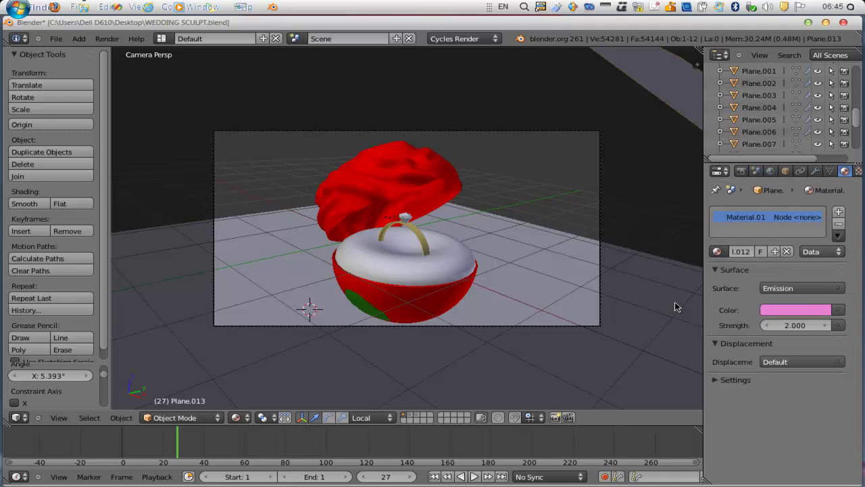
left_click(796, 310)
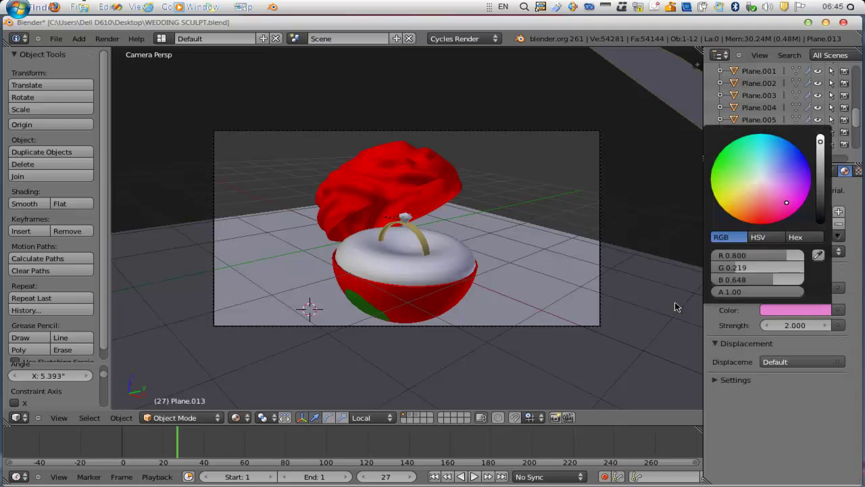
left_click_drag(778, 255, 804, 255)
mouse_move(733, 267)
left_mouse_down()
mouse_move(804, 267)
mouse_move(803, 279)
left_mouse_up()
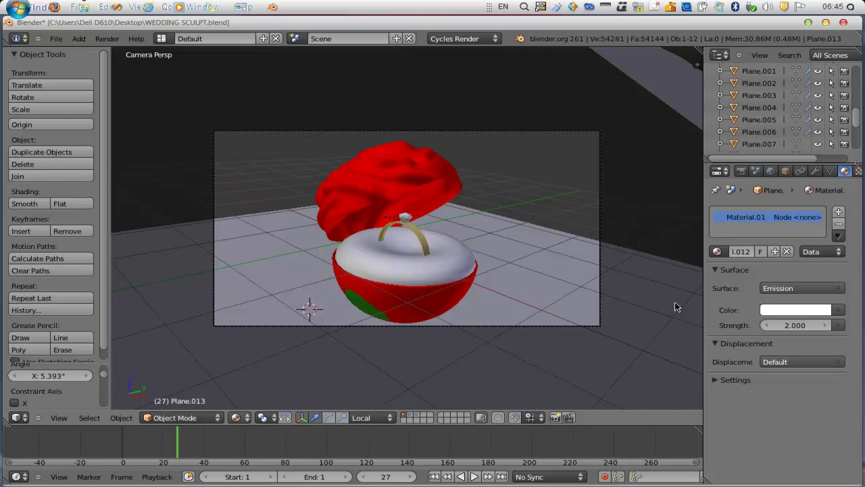
- Set the viewport shading to Rendered to preview the ring box under the white emission light
left_click(235, 417)
left_click(255, 352)
left_click(235, 417)
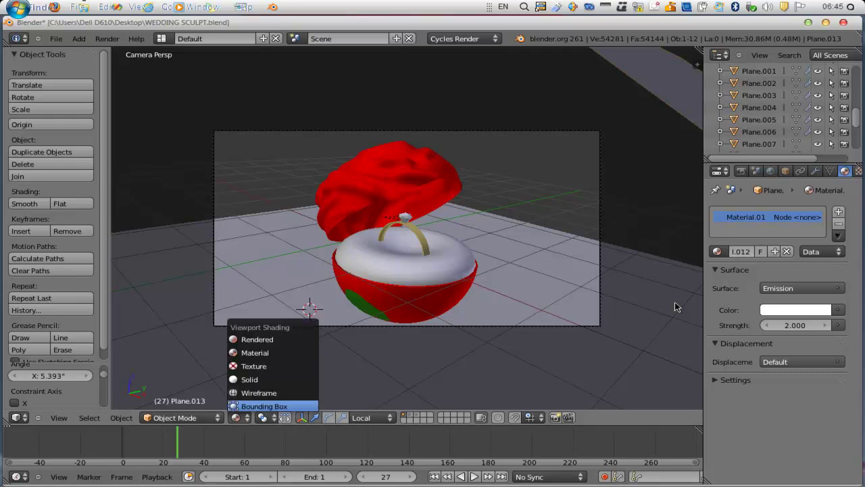
left_click(257, 338)
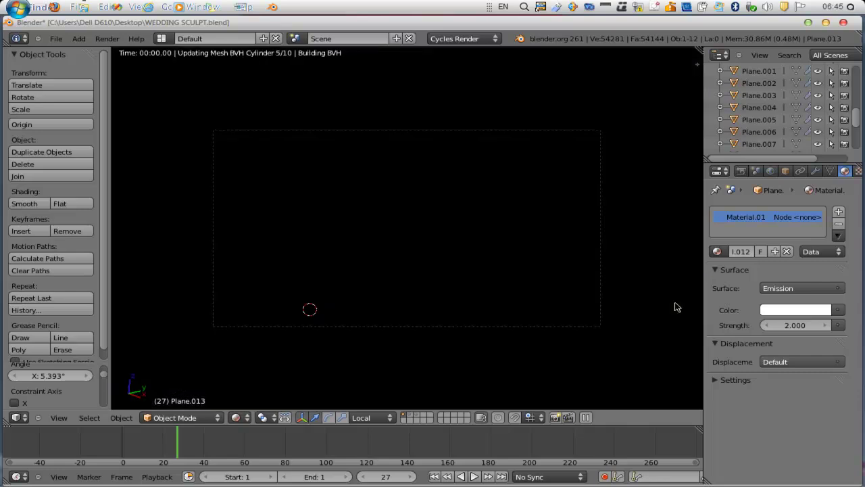
scroll(676, 307, "up", 3)
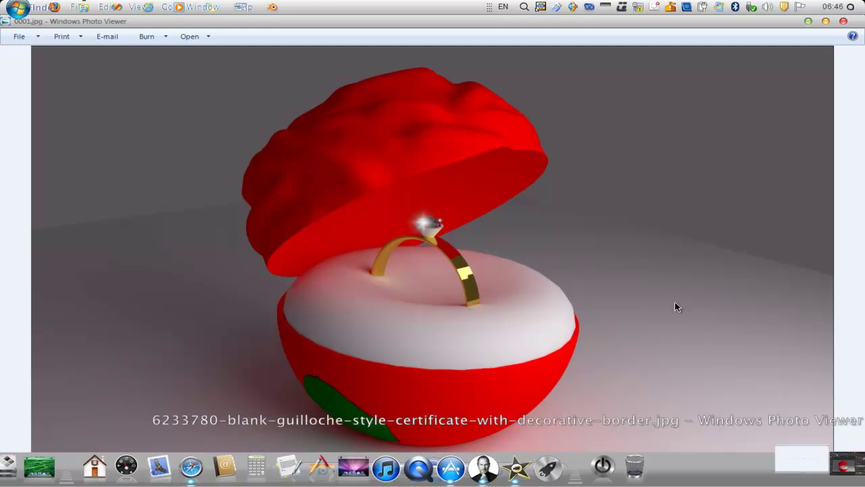
- Switch to Corel PaintShop Pro X4 and undo the brightness and diamond sparkle edits on 0001.tga
key("alt+Tab")
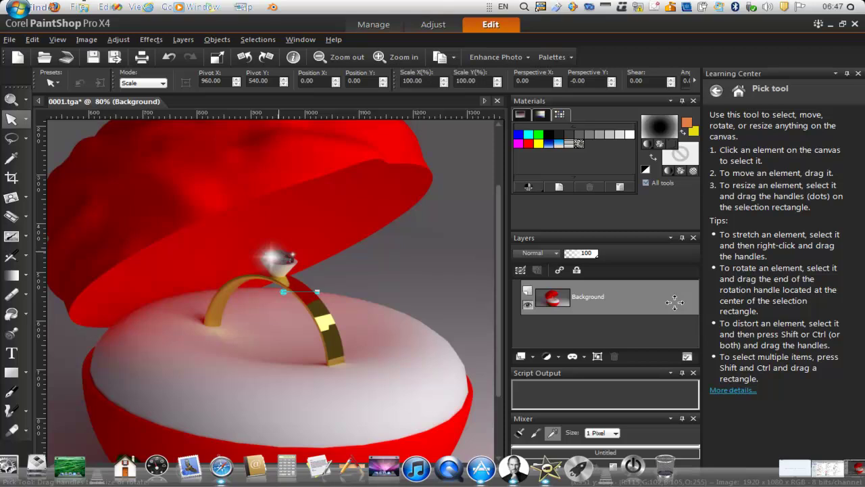
key("ctrl+z")
key("ctrl+z")
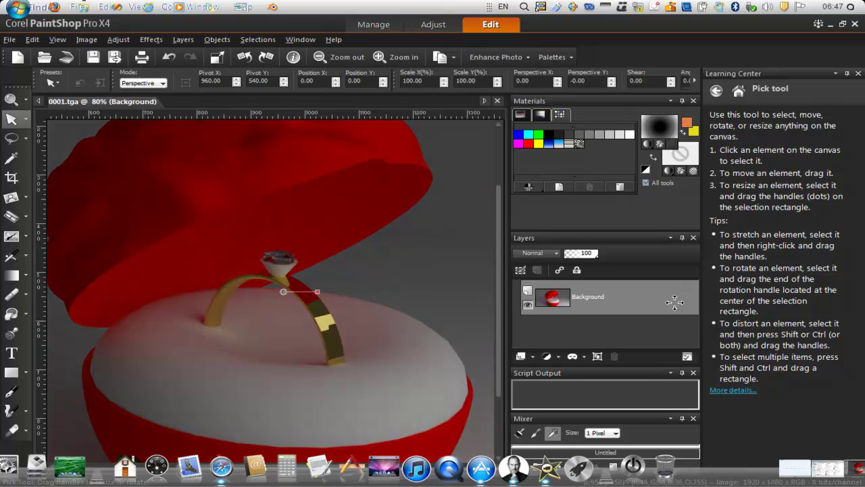